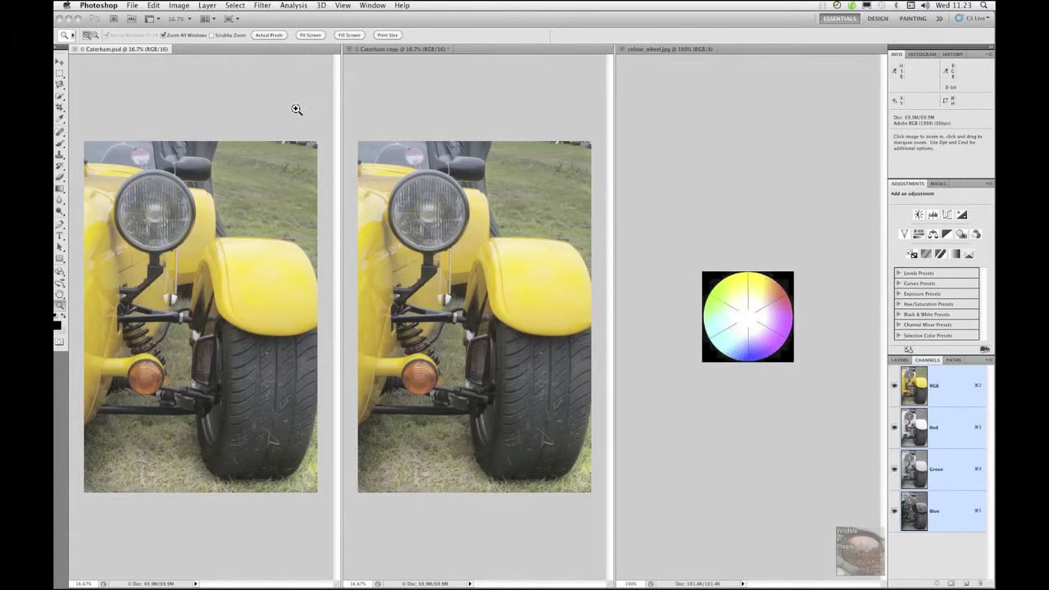
{"action": "left_click", "coordinate": [212, 19]}
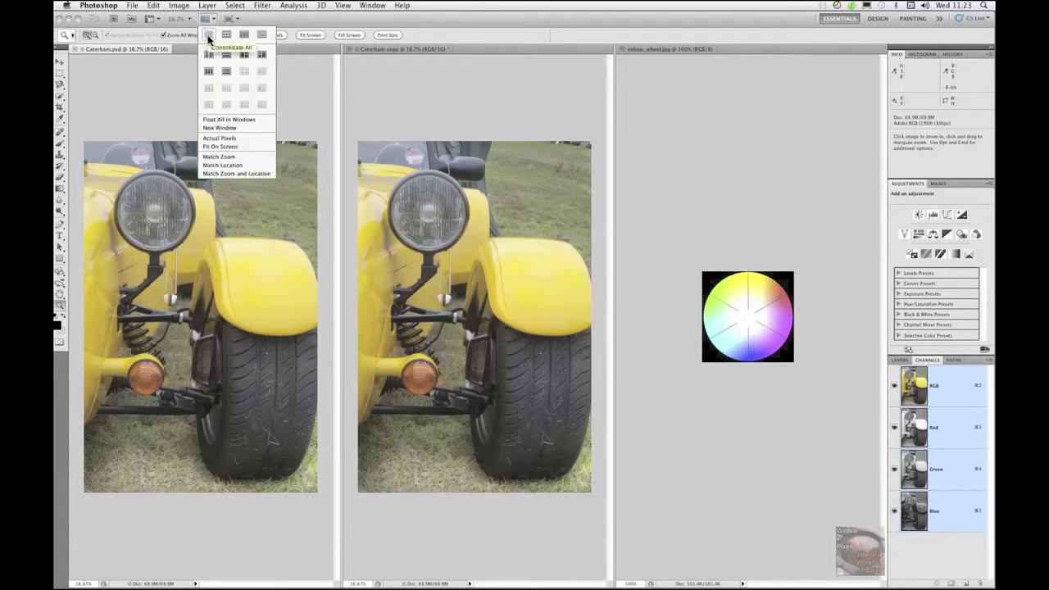
{"action": "left_click", "coordinate": [450, 23]}
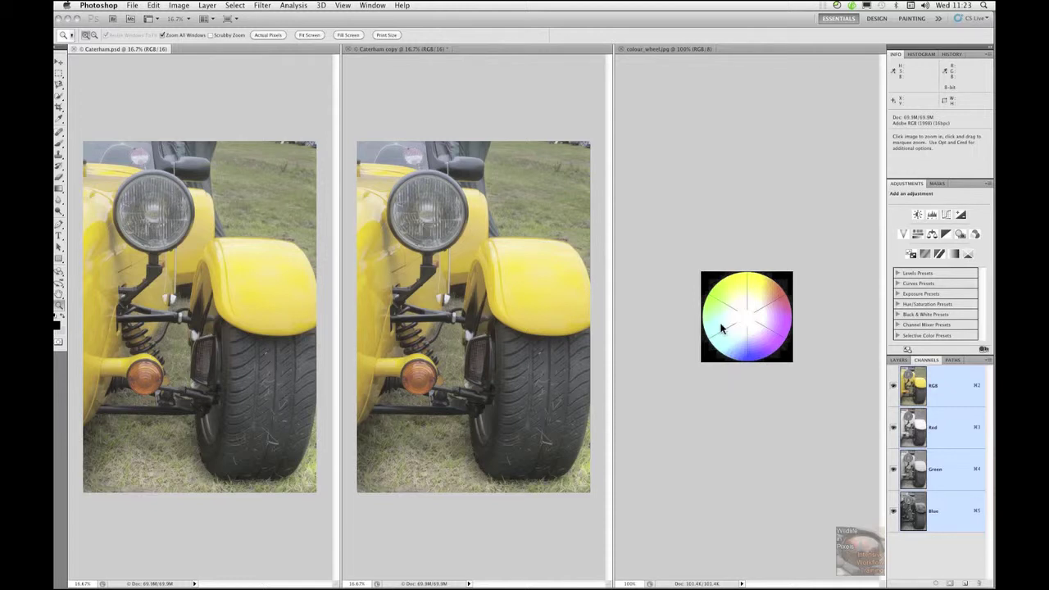
Step: Load the Work Path of the Caterham copy document as a selection around the car's bodywork
{"action": "left_click", "coordinate": [373, 53]}
{"action": "left_click", "coordinate": [368, 49]}
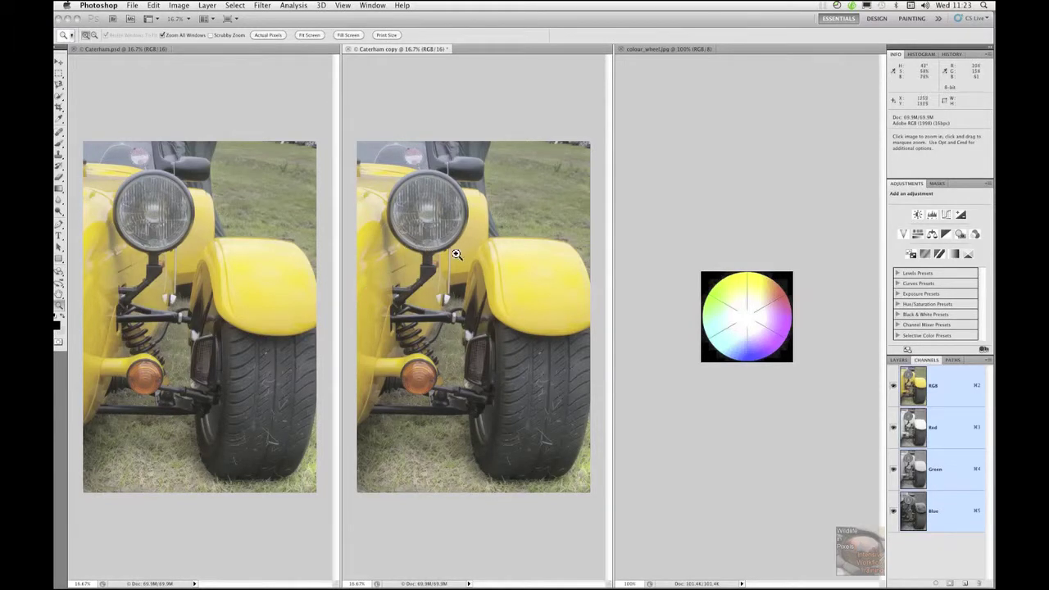
{"action": "left_click", "coordinate": [949, 361]}
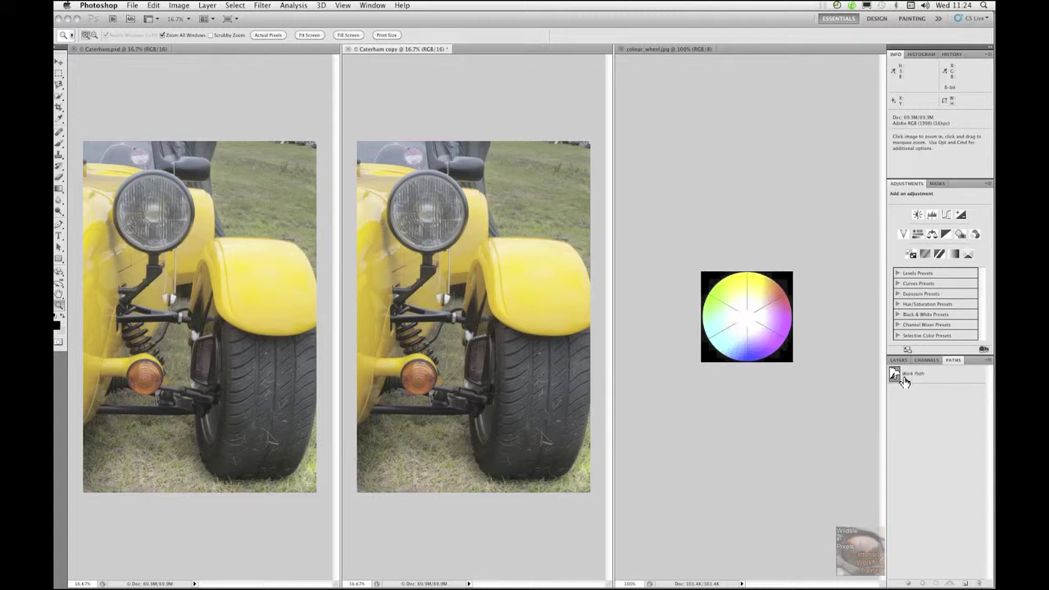
{"action": "left_click", "coordinate": [906, 376]}
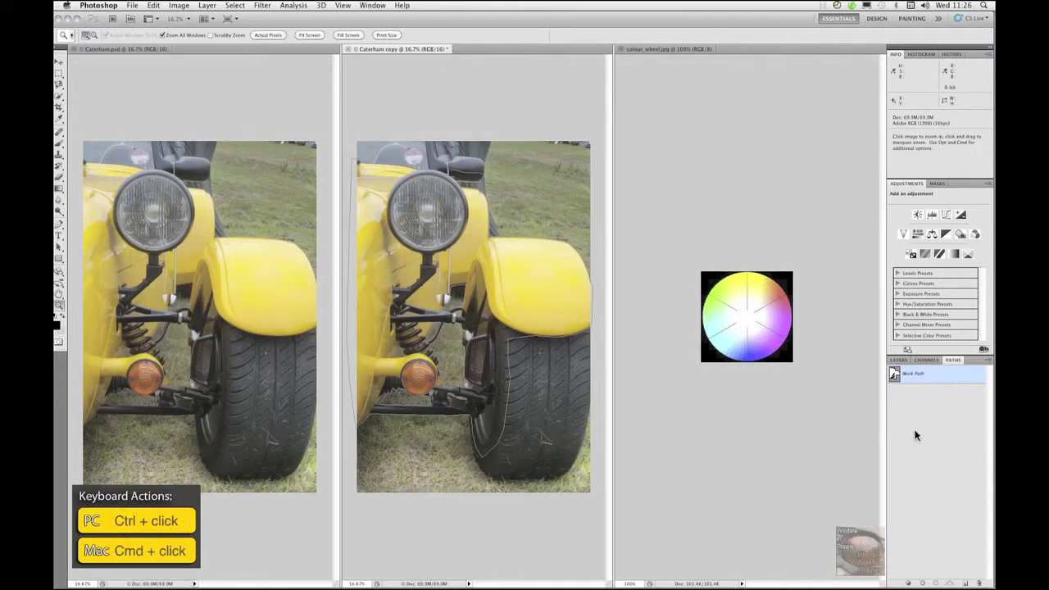
{"action": "left_click", "coordinate": [915, 374], "text": "super"}
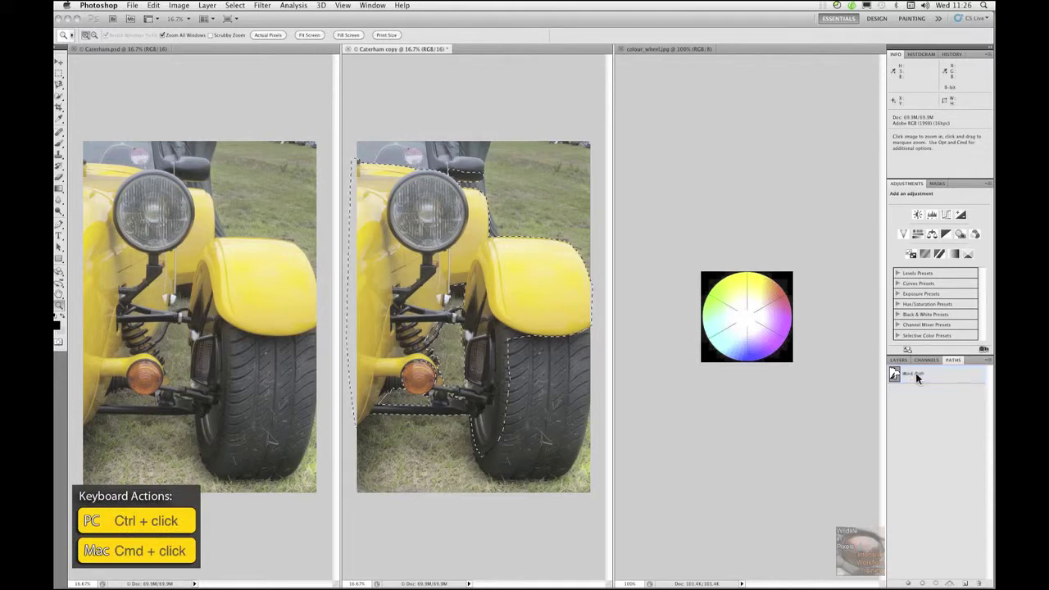
{"action": "left_click", "coordinate": [907, 442]}
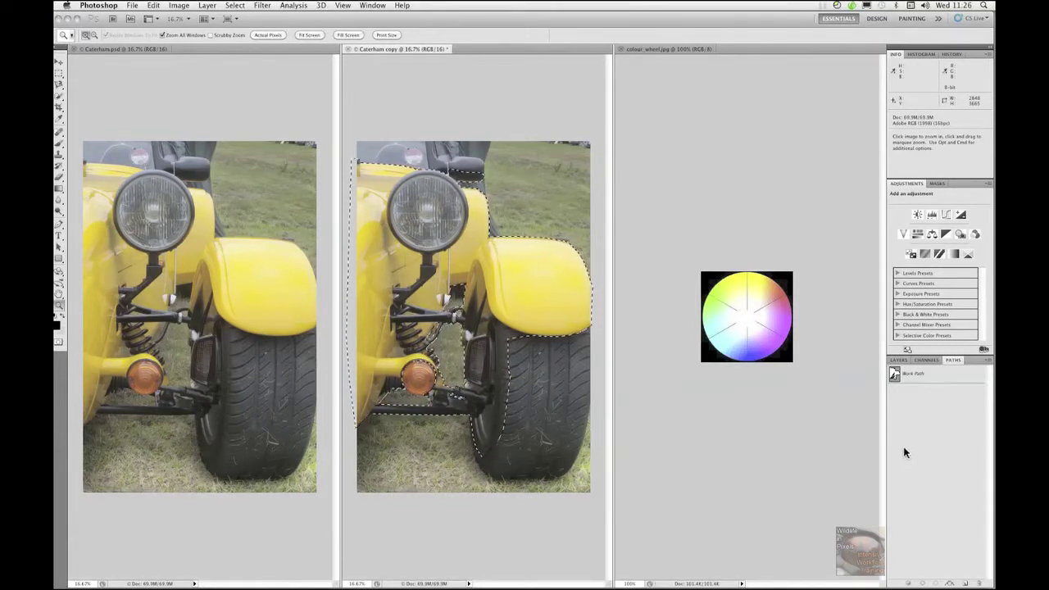
Step: Open a Hue/Saturation adjustment for the selected bodywork, moving its dialog off the photo and keeping the Master range
{"action": "left_click", "coordinate": [179, 5]}
{"action": "mouse_move", "coordinate": [186, 37]}
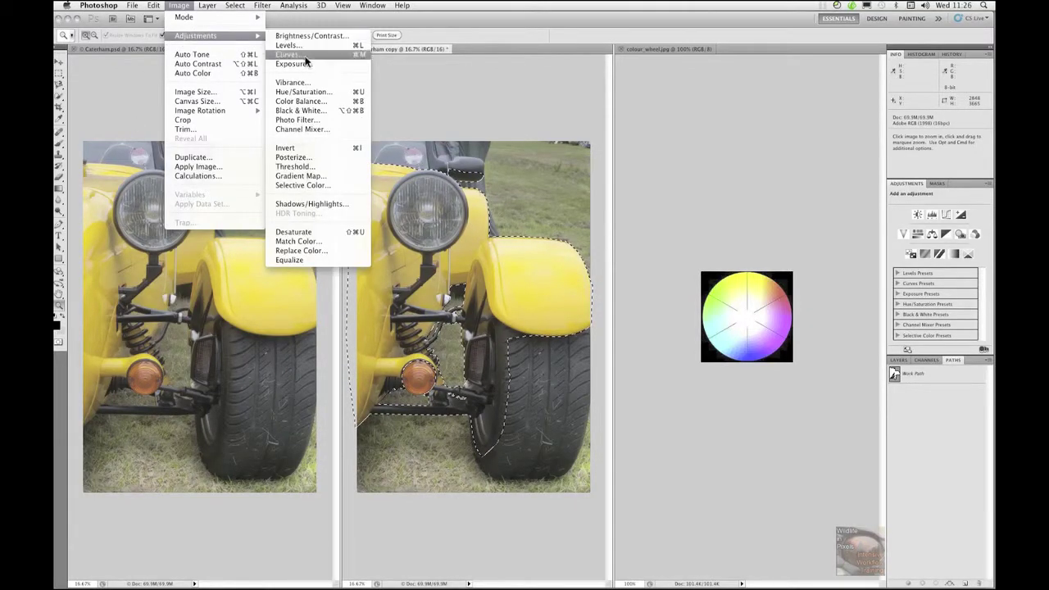
{"action": "left_click", "coordinate": [300, 92]}
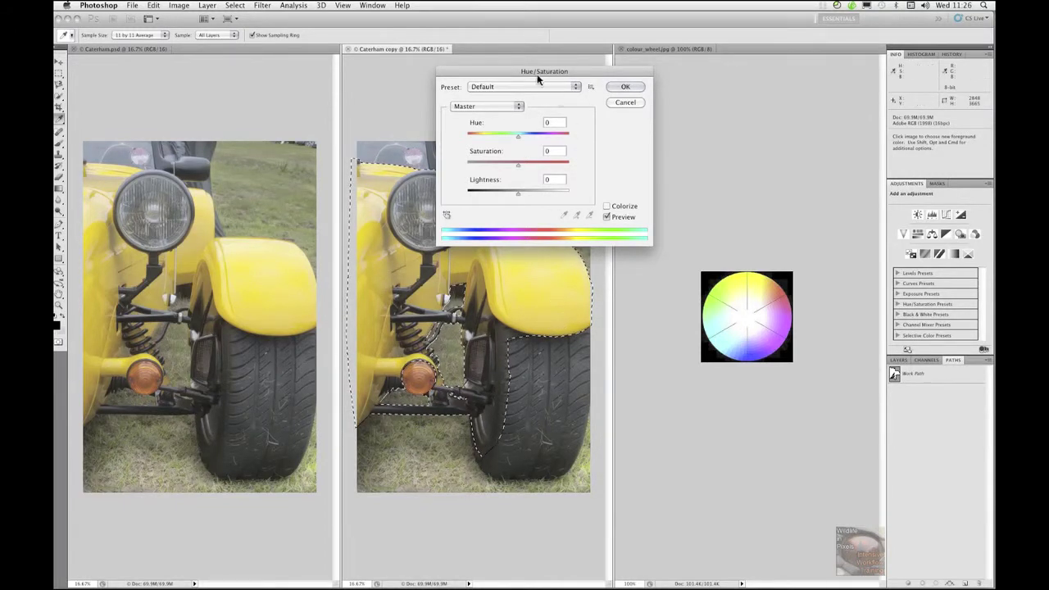
{"action": "left_click_drag", "start_coordinate": [533, 70], "coordinate": [715, 69]}
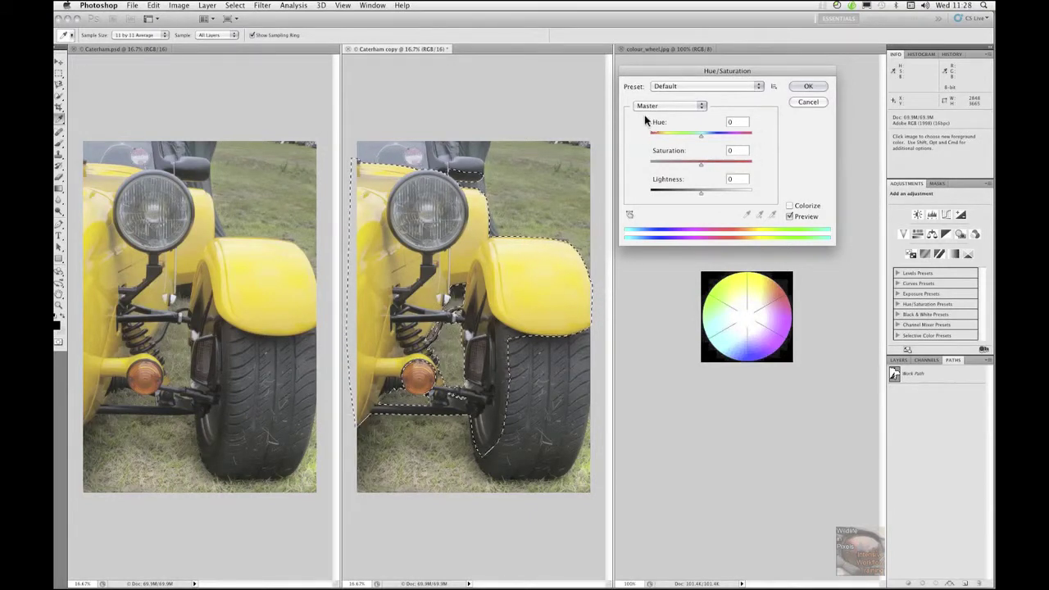
{"action": "left_click", "coordinate": [702, 107]}
{"action": "left_click", "coordinate": [702, 108]}
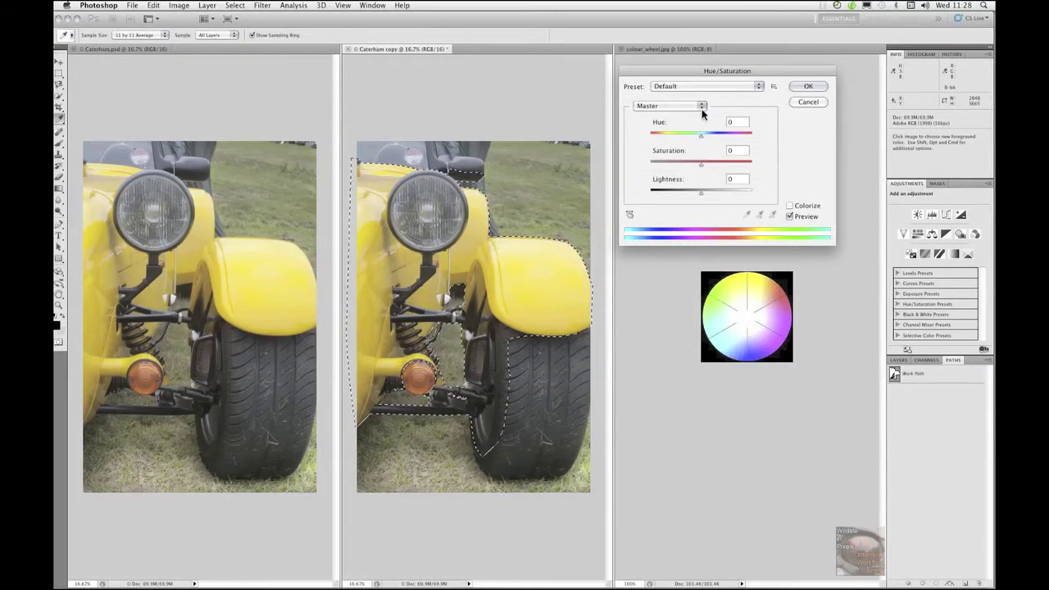
{"action": "left_click", "coordinate": [700, 107]}
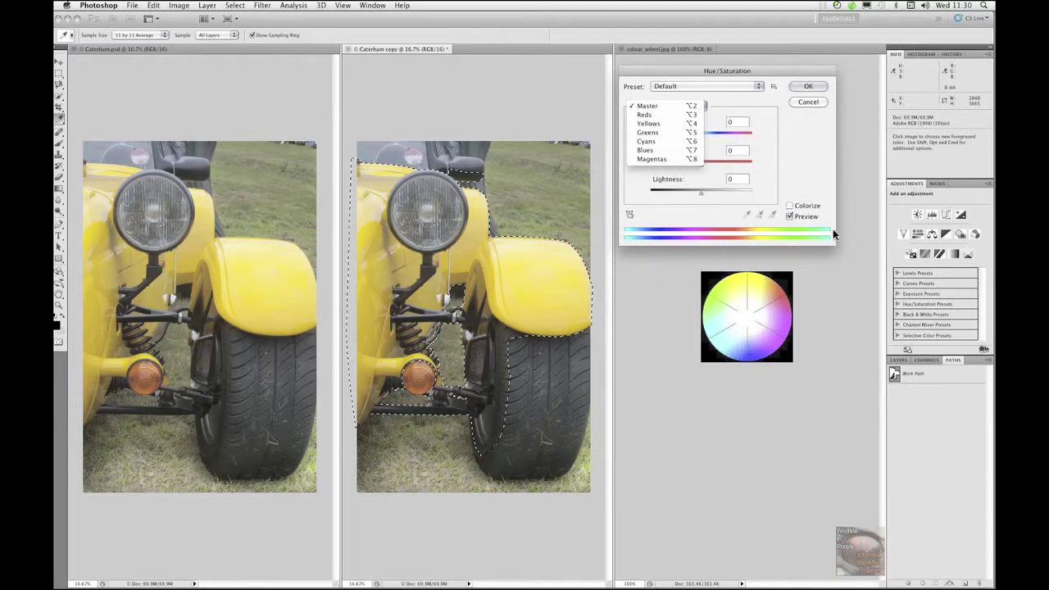
{"action": "left_click", "coordinate": [735, 105]}
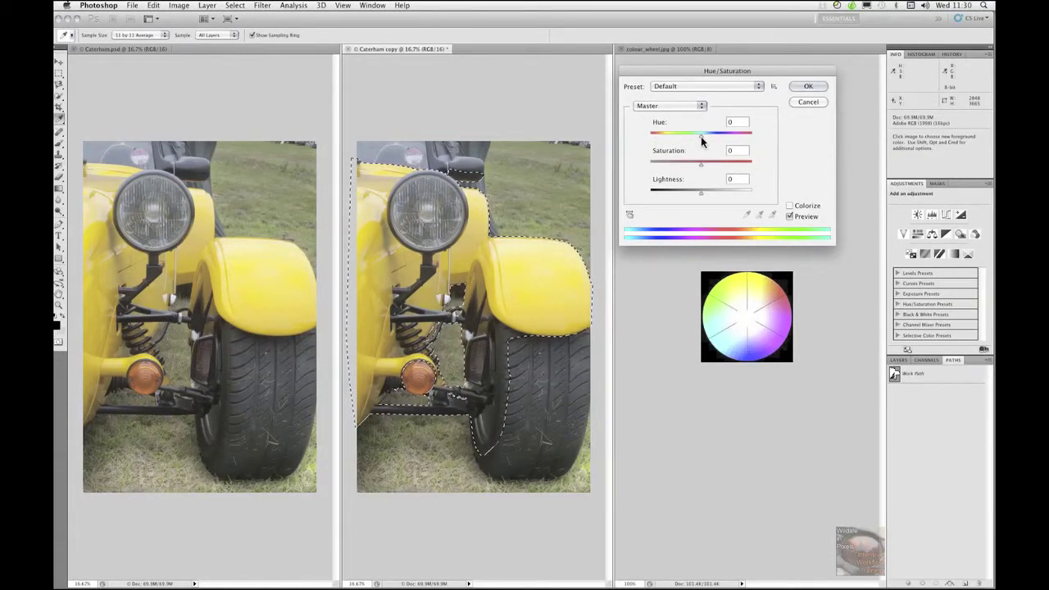
Step: Try a hue shift of -14 on the bodywork, and set the hue to -60 instead
{"action": "left_click_drag", "start_coordinate": [701, 136], "coordinate": [694, 137]}
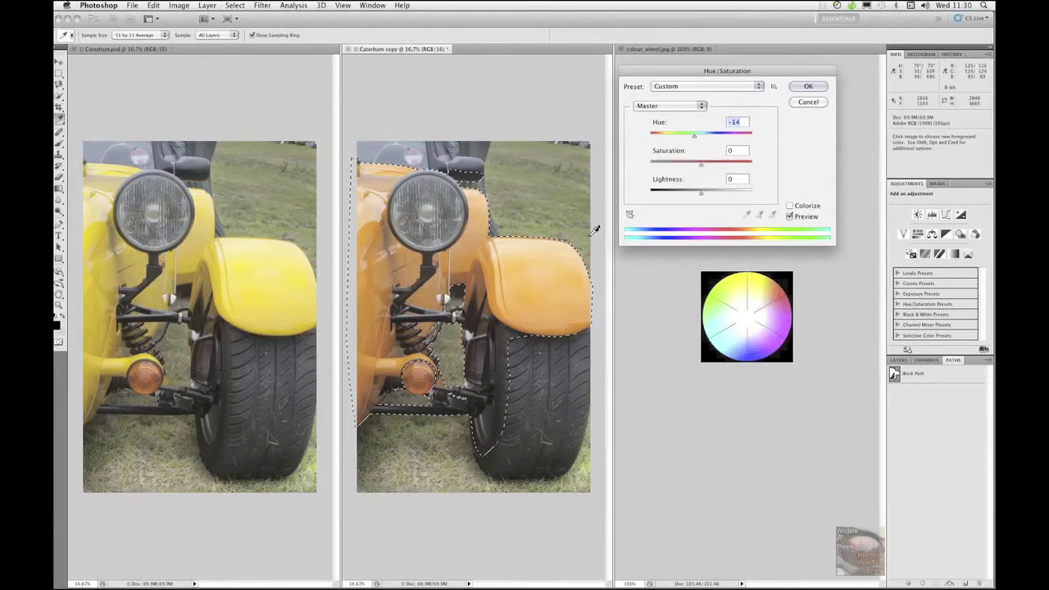
{"action": "type", "text": "0"}
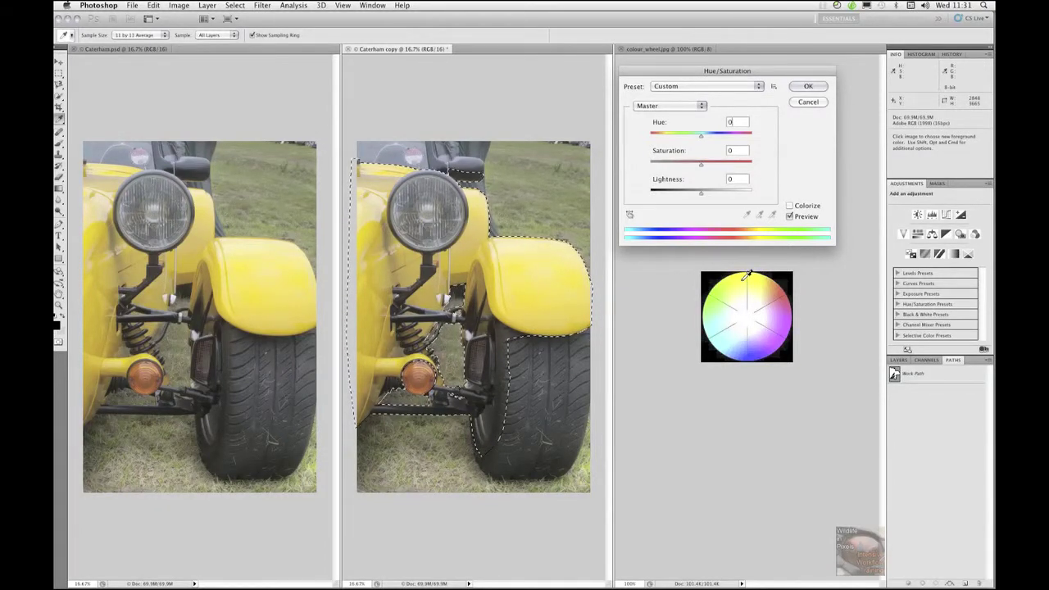
{"action": "key", "text": "BackSpace"}
{"action": "type", "text": "-60"}
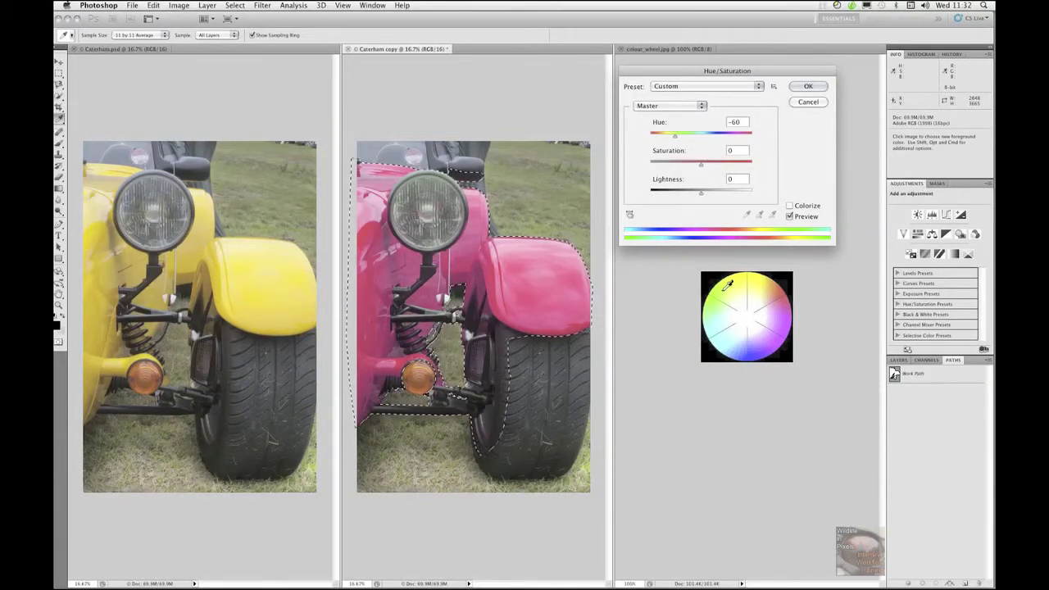
Step: Adjust the bodywork's hue to -47, apply the Hue/Saturation adjustment and deselect the bodywork
{"action": "left_click", "coordinate": [744, 121]}
{"action": "key", "text": "Up"}
{"action": "key", "text": "Up"}
{"action": "key", "text": "Up"}
{"action": "key", "text": "Up"}
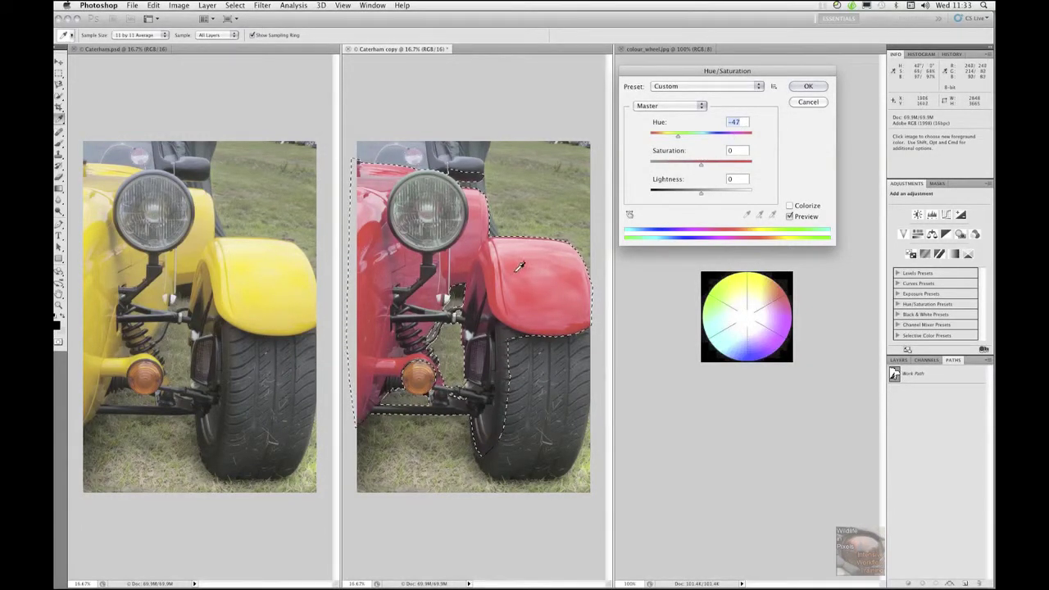
{"action": "left_click", "coordinate": [808, 87]}
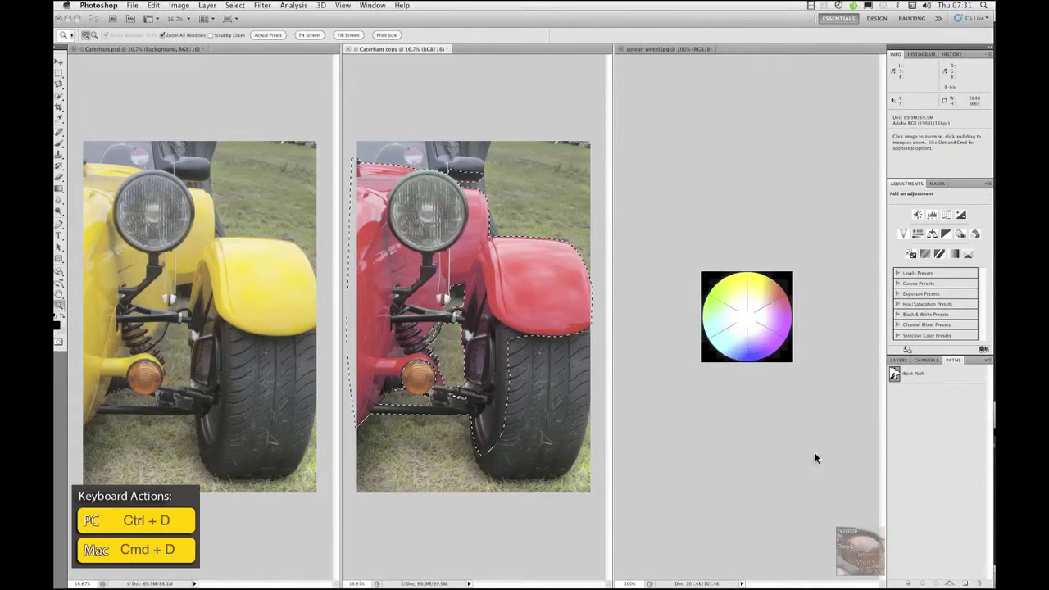
{"action": "key", "text": "super+d"}
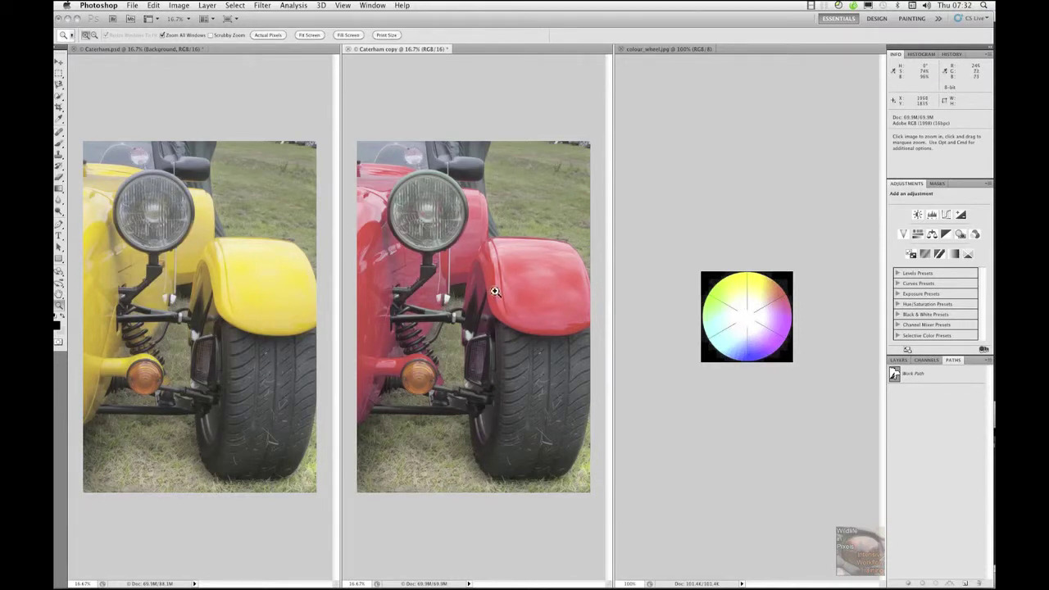
Step: Load the Work Path of Caterham.psd as a selection and add a Channel Mixer adjustment layer masked to it
{"action": "left_click", "coordinate": [257, 297]}
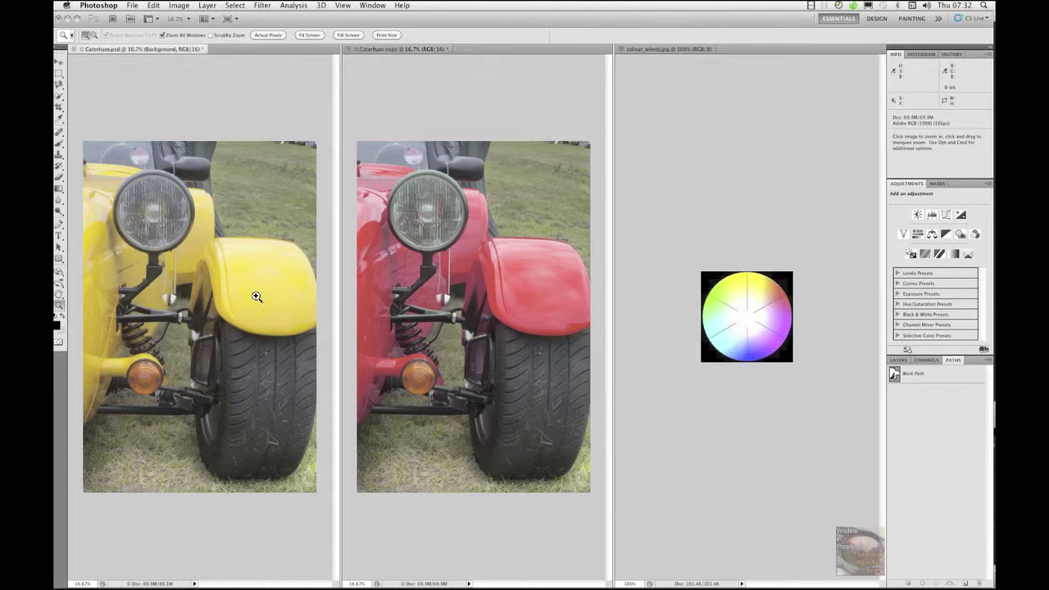
{"action": "left_click", "coordinate": [910, 425]}
{"action": "left_click", "coordinate": [911, 376], "text": "super"}
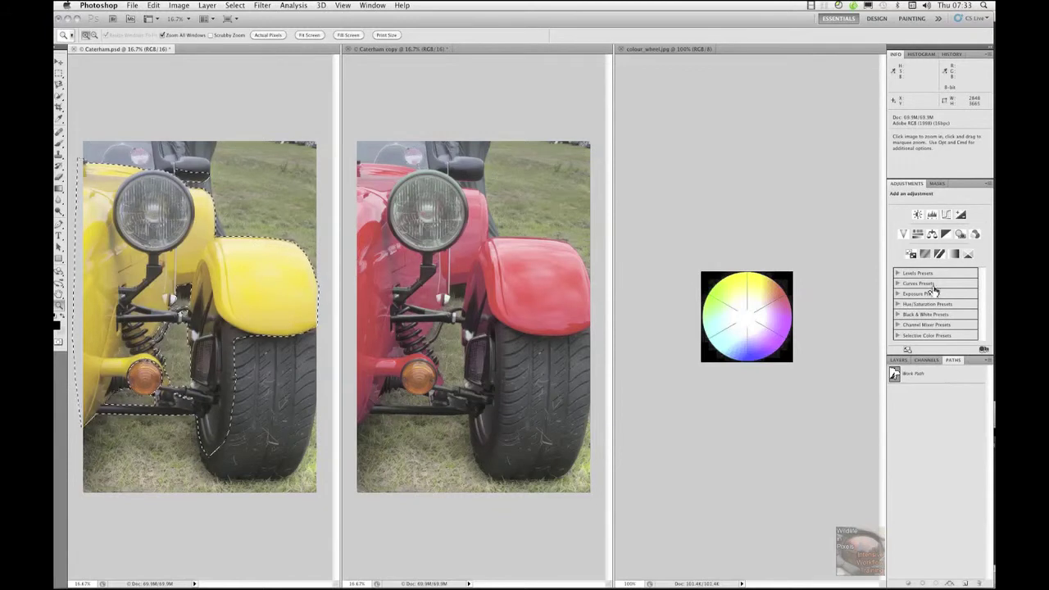
{"action": "left_click", "coordinate": [975, 234]}
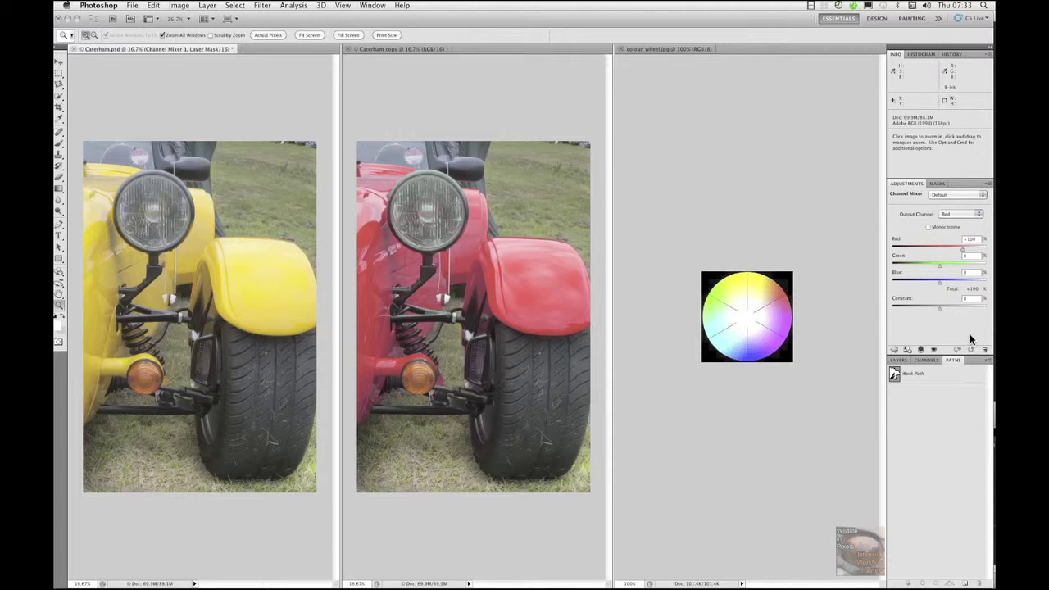
Step: Hide the Channel Mixer layer and display the channels of the Background layer
{"action": "left_click", "coordinate": [897, 361]}
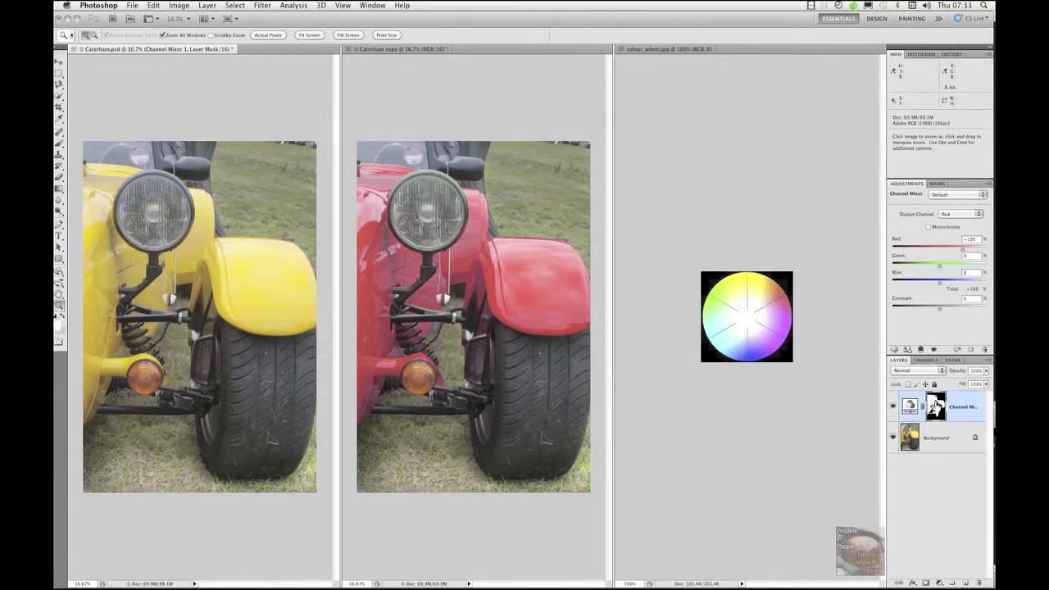
{"action": "left_click", "coordinate": [893, 409]}
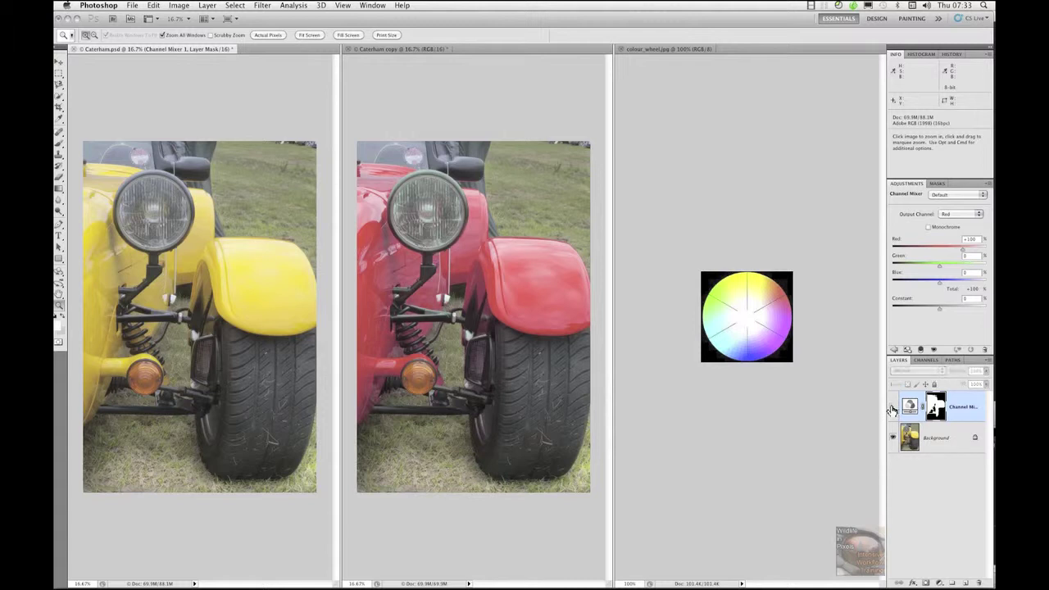
{"action": "left_click", "coordinate": [934, 443]}
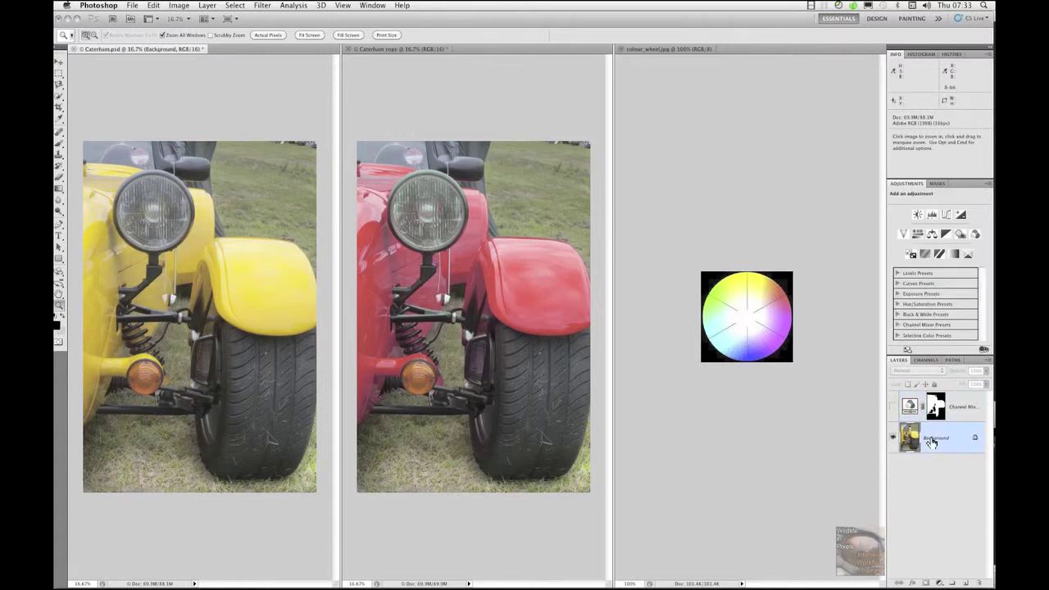
{"action": "left_click", "coordinate": [927, 359]}
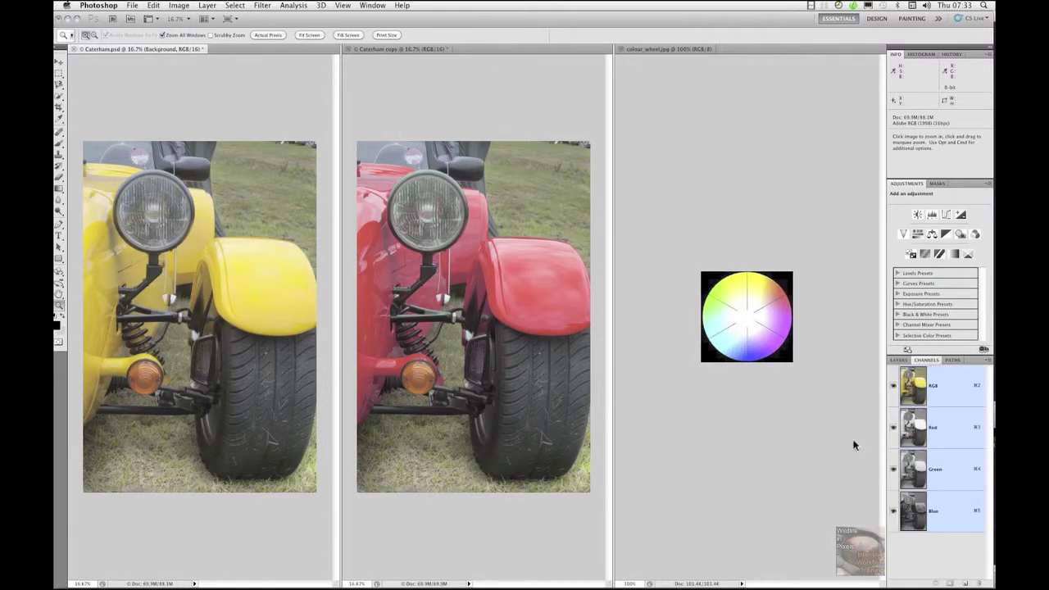
Step: Turn on Show Channels in Color in the Interface preferences to preview the colored channels, and turn it off again
{"action": "left_click", "coordinate": [98, 6]}
{"action": "mouse_move", "coordinate": [100, 36]}
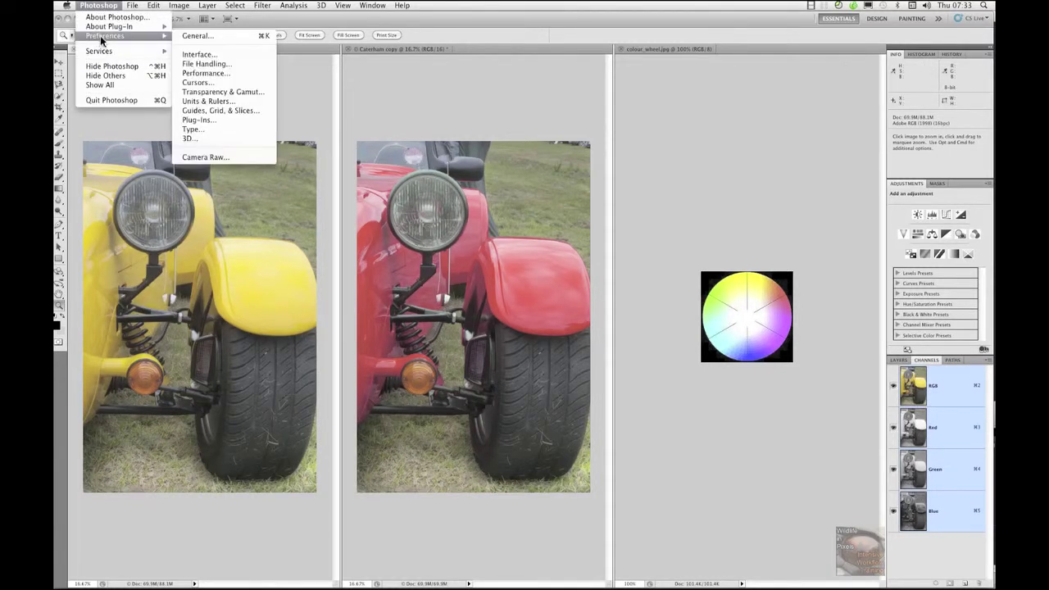
{"action": "left_click", "coordinate": [196, 55]}
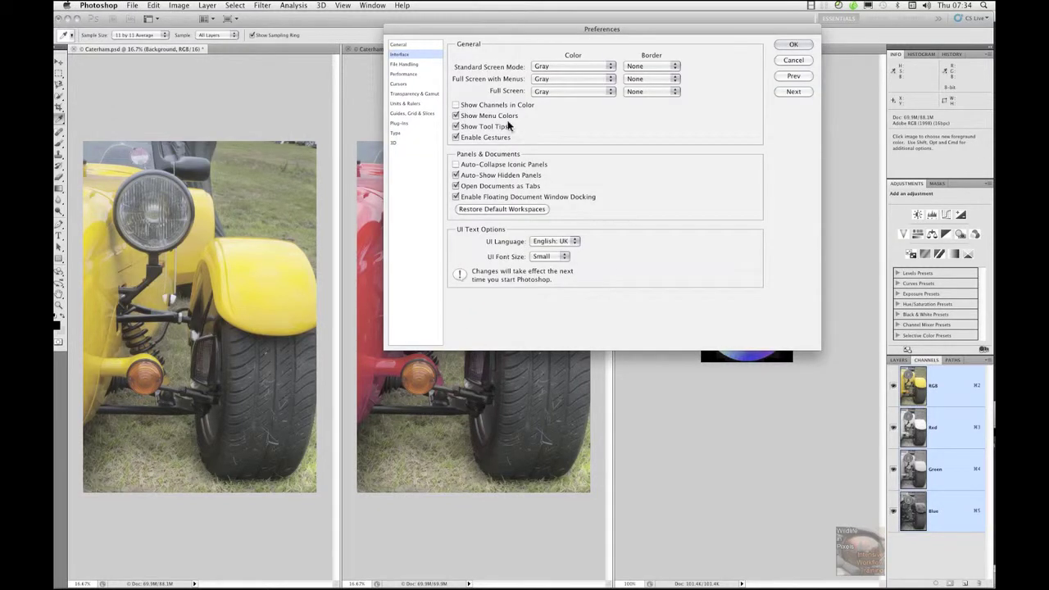
{"action": "left_click", "coordinate": [456, 107]}
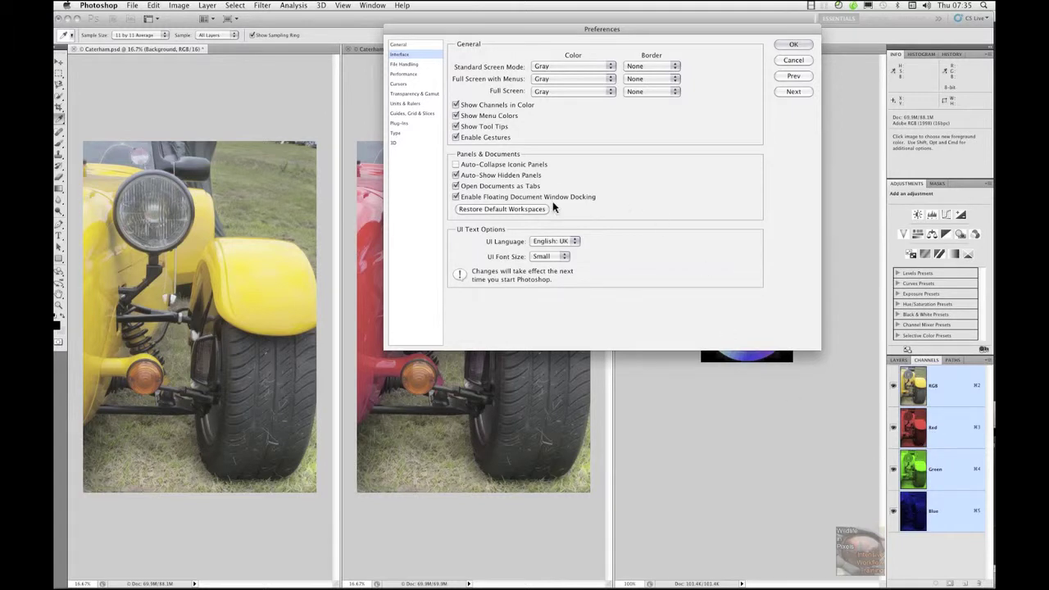
{"action": "left_click", "coordinate": [456, 105]}
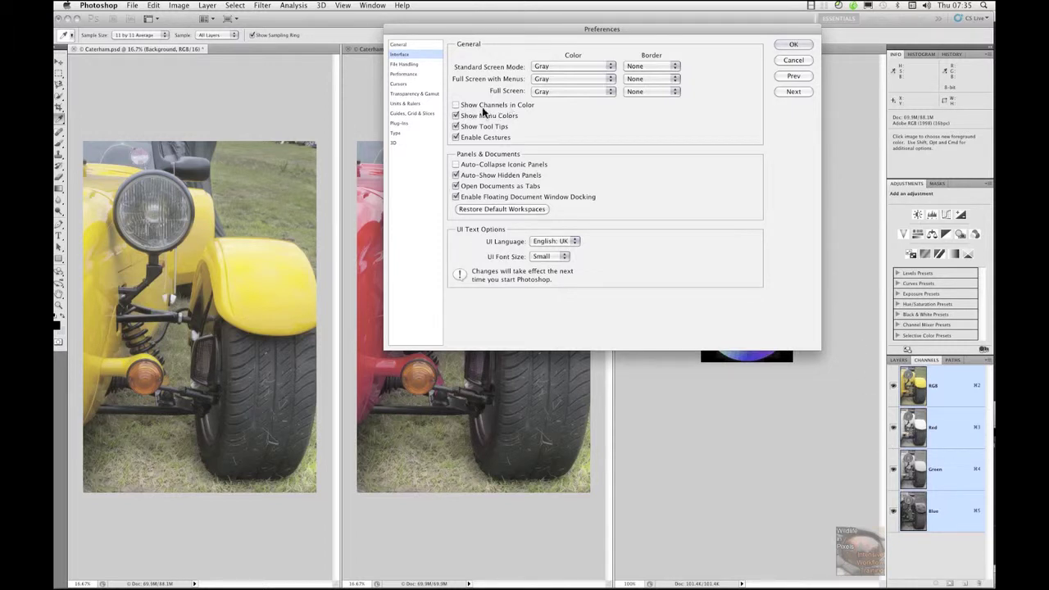
{"action": "left_click", "coordinate": [792, 48]}
{"action": "key", "text": "z"}
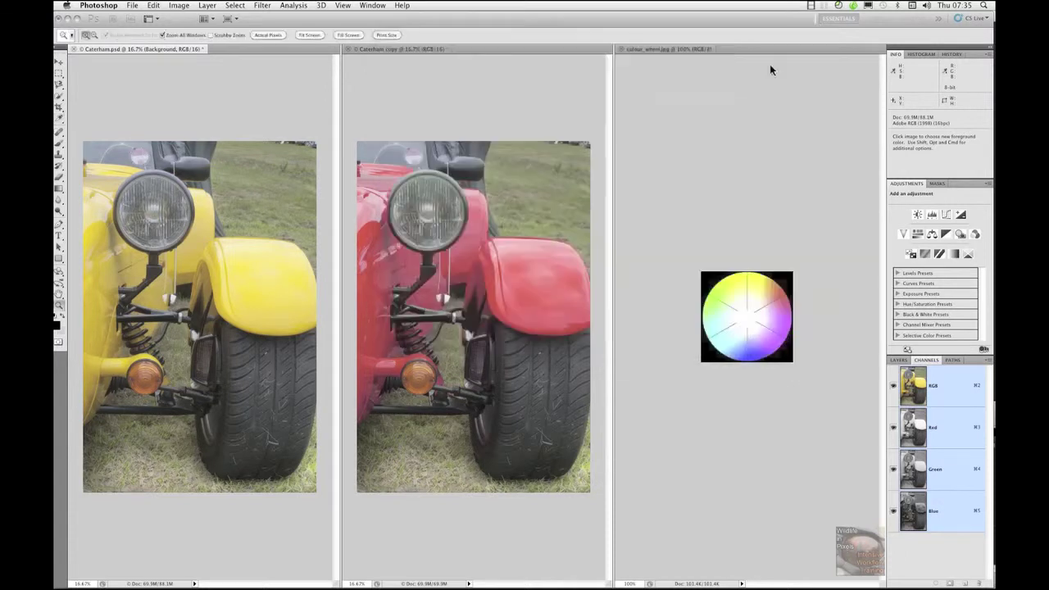
Step: Select the Channel Mixer layer, make it visible again and display the document's channels
{"action": "left_click", "coordinate": [897, 361]}
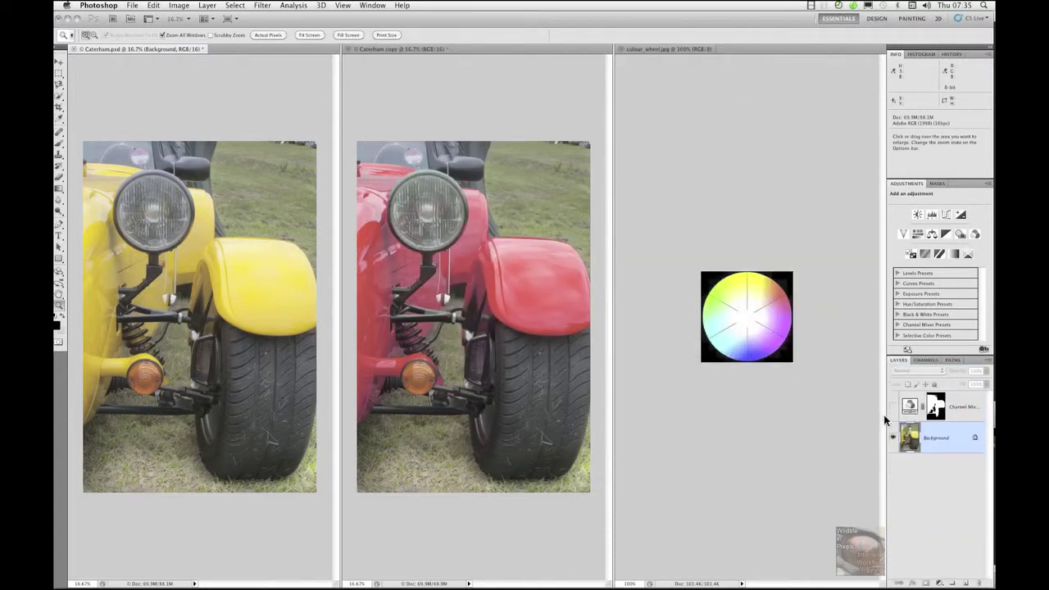
{"action": "left_click", "coordinate": [959, 413]}
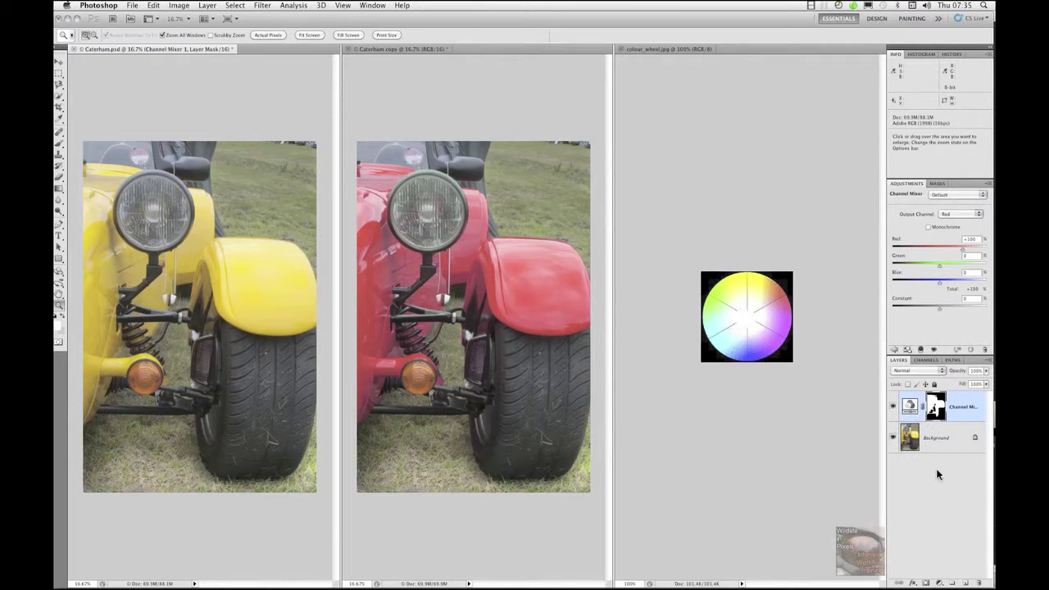
{"action": "left_click", "coordinate": [927, 361]}
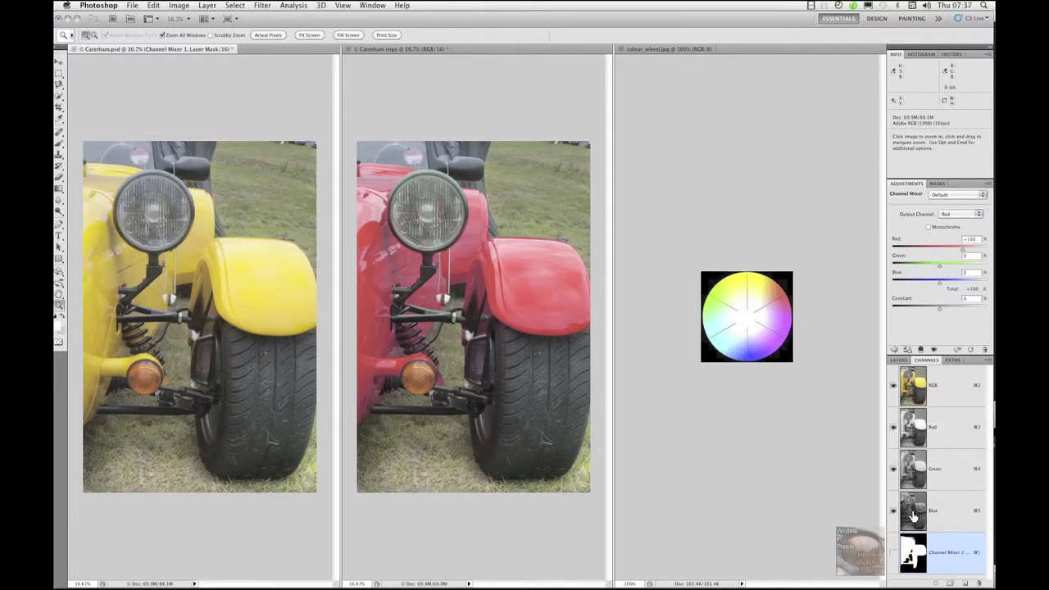
Step: Compare the Channel Mixer settings of the Red and Green output channels
{"action": "left_click", "coordinate": [977, 214]}
{"action": "left_click", "coordinate": [980, 215]}
{"action": "left_click", "coordinate": [945, 221]}
{"action": "left_click", "coordinate": [980, 215]}
{"action": "left_click", "coordinate": [943, 202]}
Step: Choose Green as the Channel Mixer's output channel and set its green contribution to 0%
{"action": "left_click", "coordinate": [979, 215]}
{"action": "left_click", "coordinate": [951, 221]}
{"action": "left_click", "coordinate": [975, 256]}
{"action": "type", "text": "0"}
{"action": "key", "text": "Tab"}
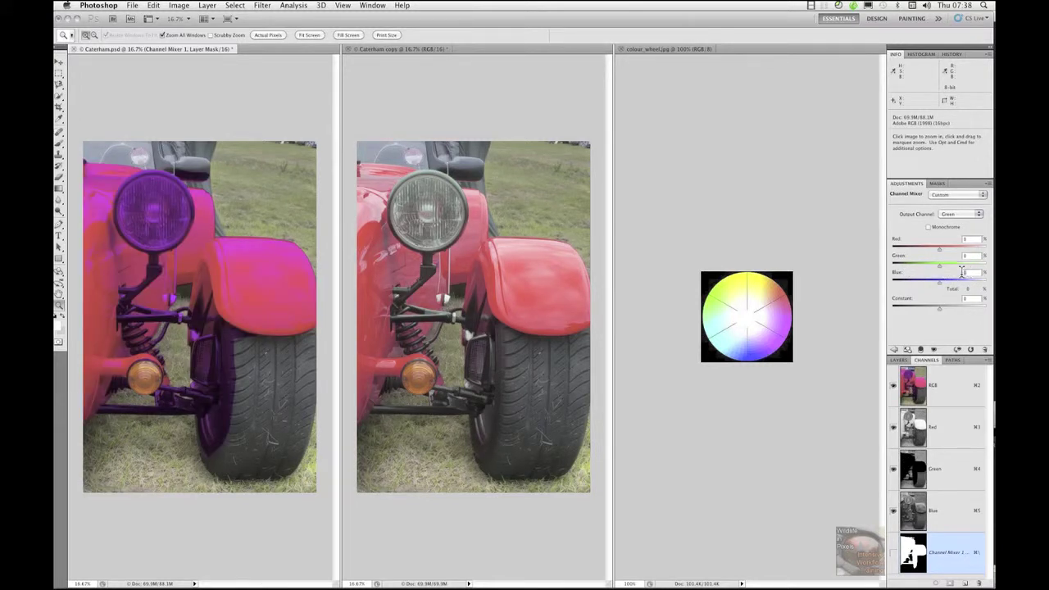
Step: Set the blue contribution of the Channel Mixer's Green output channel to 100%
{"action": "type", "text": "100"}
{"action": "key", "text": "Tab"}
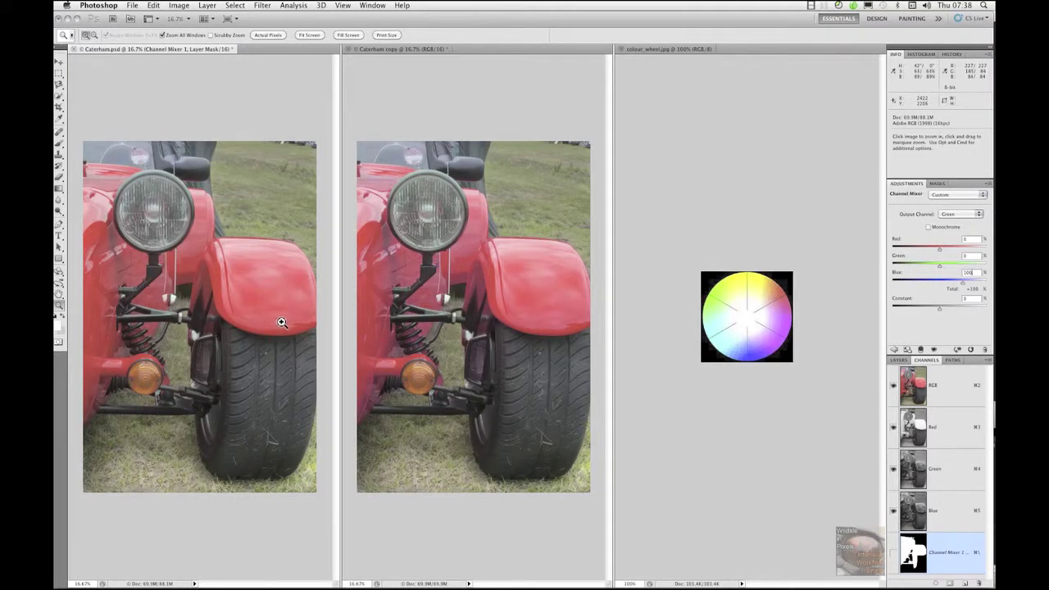
Step: Close colour_wheel.jpg and compare the two red car versions at 50% zoom around the front suspension, side bodywork and headlight
{"action": "left_click", "coordinate": [105, 292]}
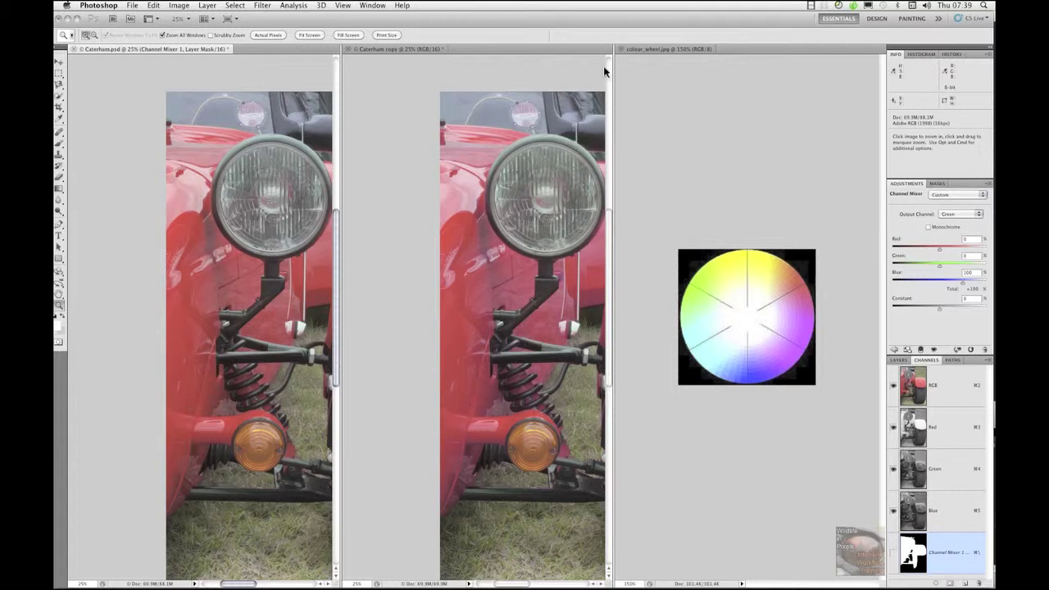
{"action": "left_click", "coordinate": [620, 49]}
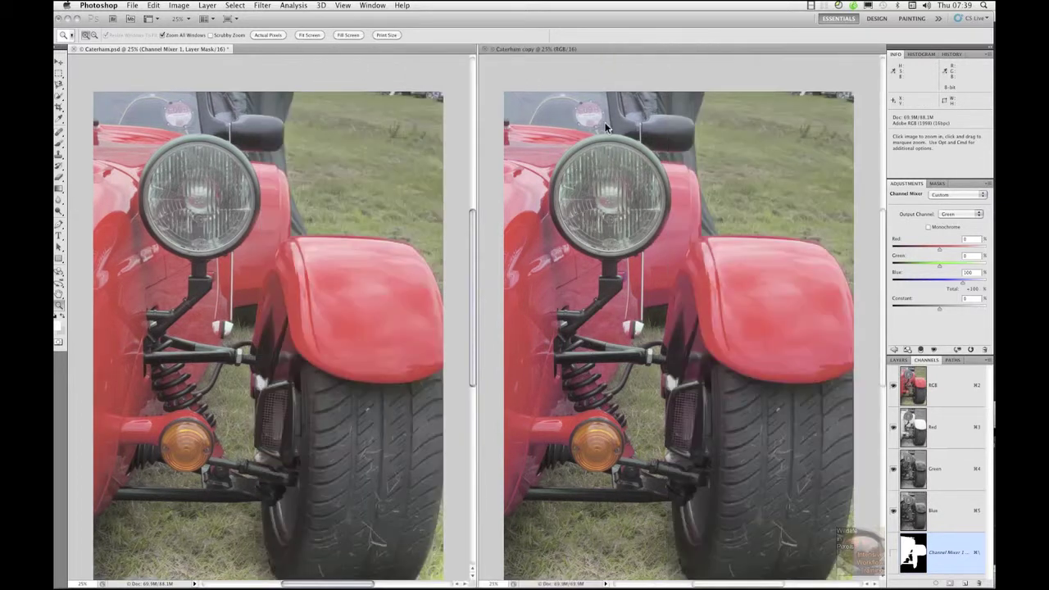
{"action": "left_click", "coordinate": [221, 407]}
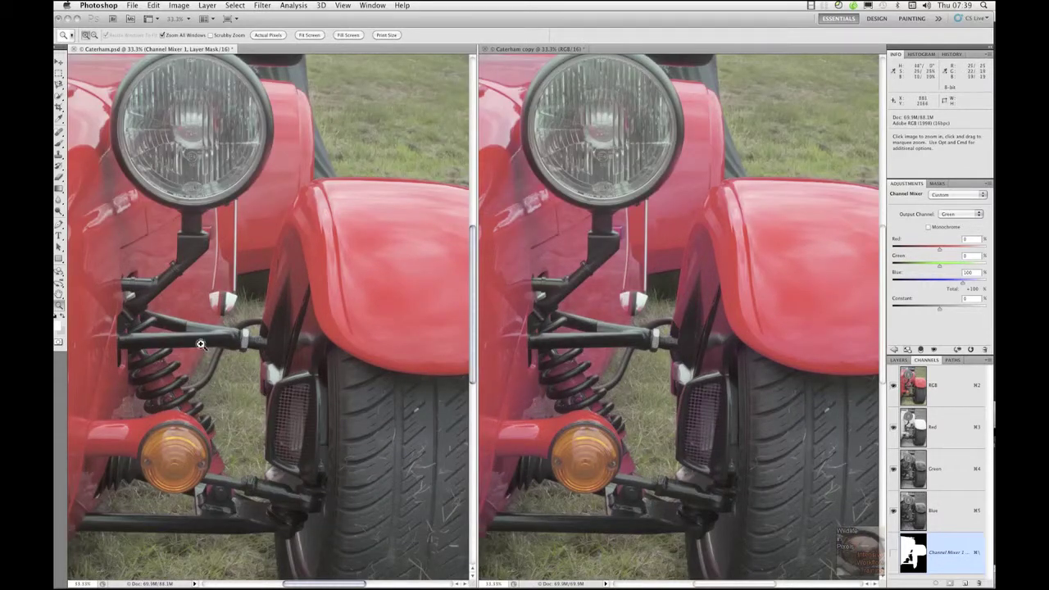
{"action": "left_click", "coordinate": [154, 332]}
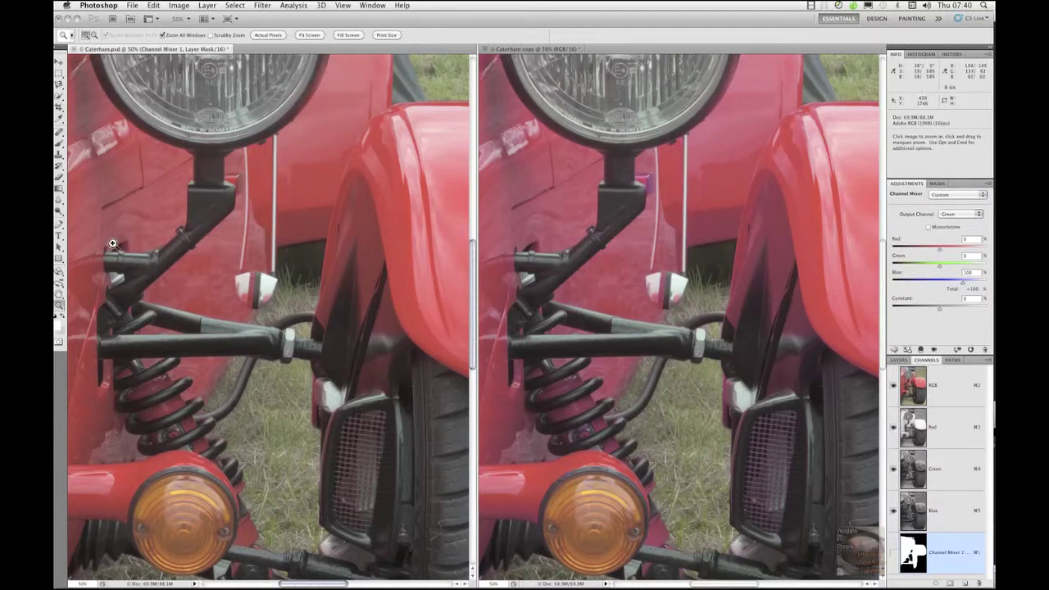
{"action": "key", "text": "space"}
{"action": "left_click_drag", "start_coordinate": [106, 204], "coordinate": [176, 328]}
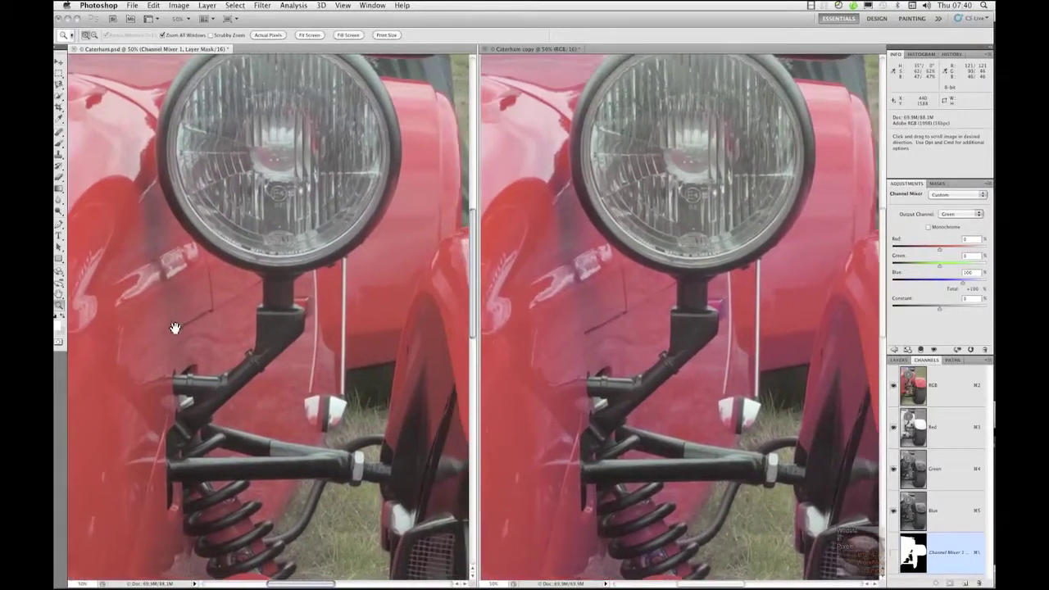